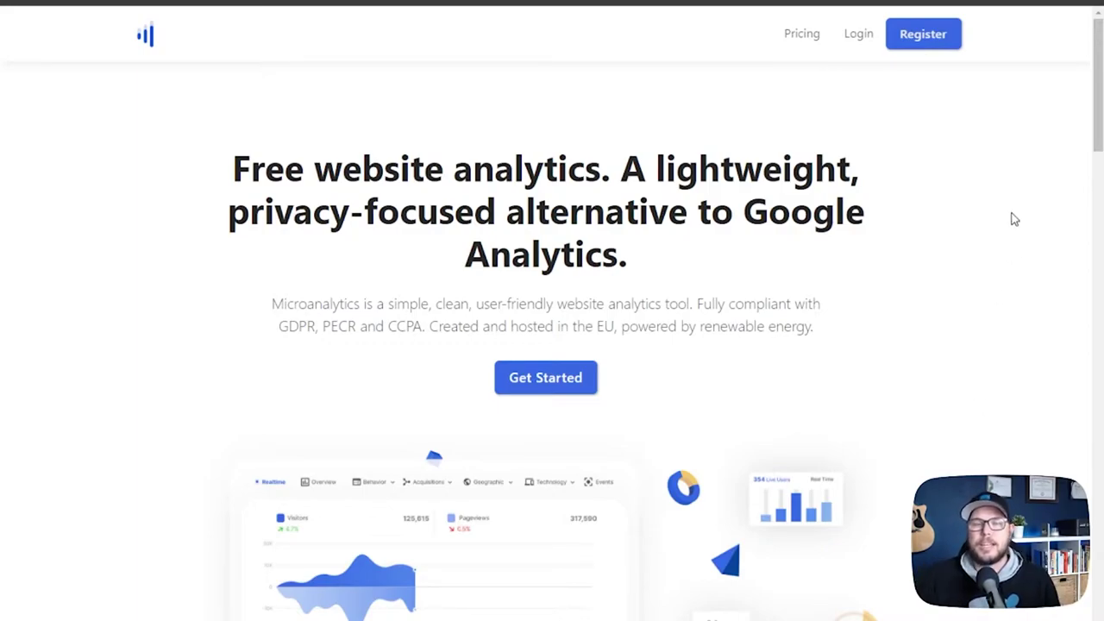
- Check the pricing at 100K monthly pageviews, reset it to 10K, and return to the home page
left_click(794, 44)
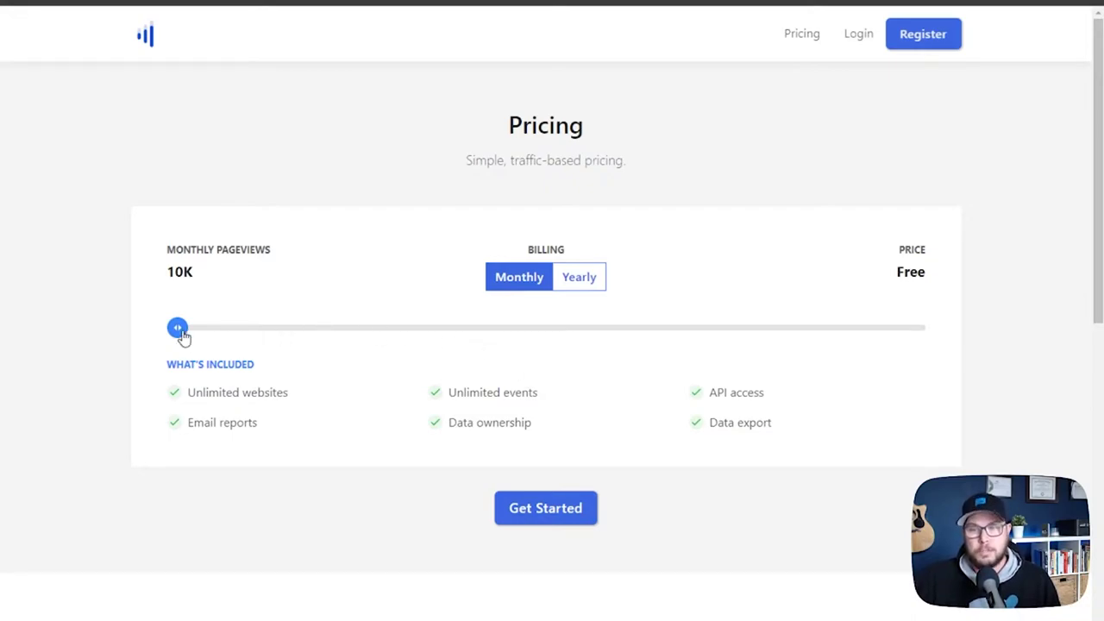
left_click_drag(178, 332, 283, 333)
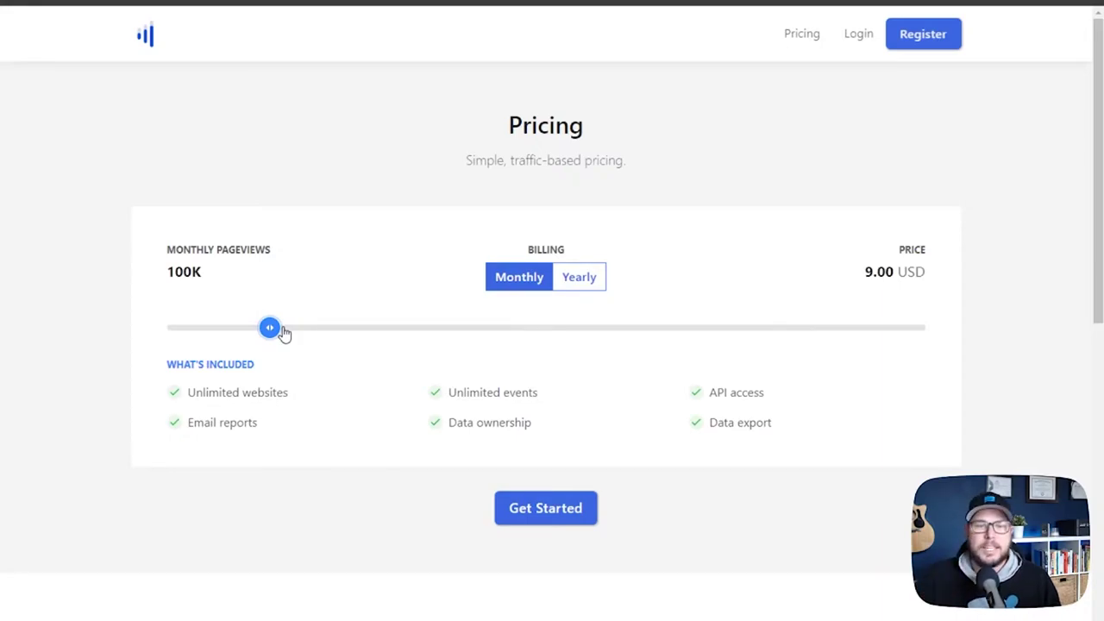
left_click_drag(276, 331, 206, 331)
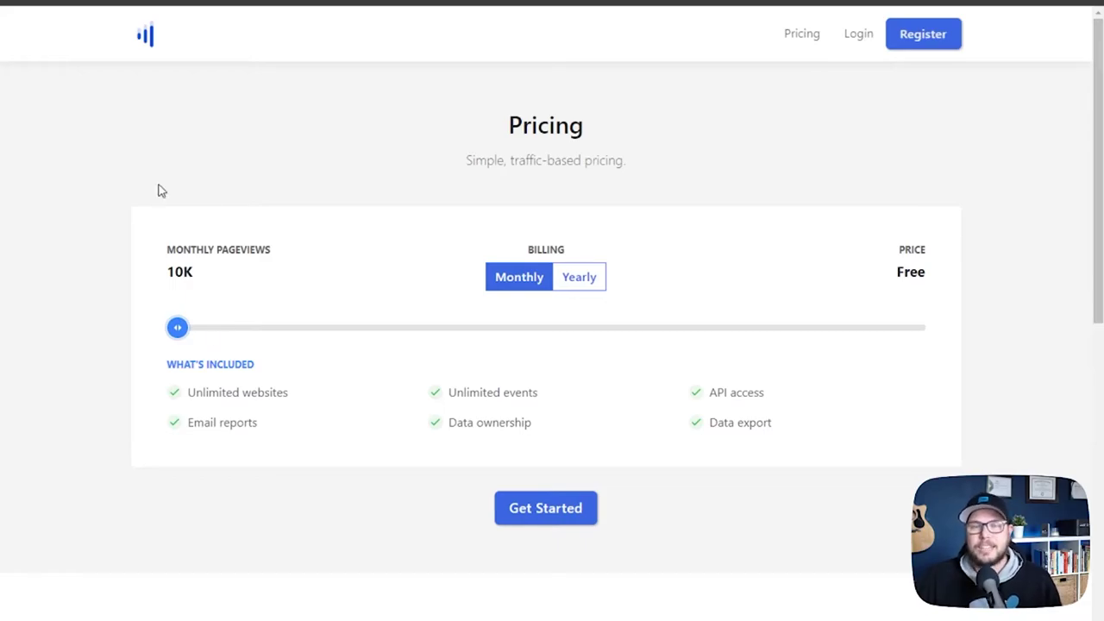
left_click(147, 35)
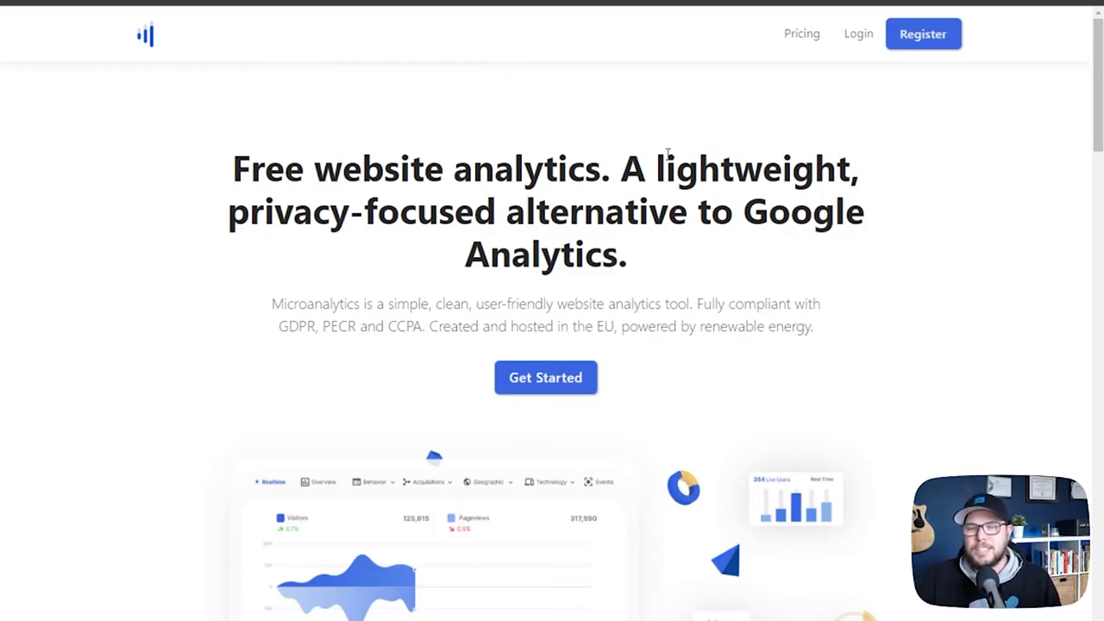
- Look through the home page's product benefits and its Analytics feature overview
scroll(668, 155, "down", 5)
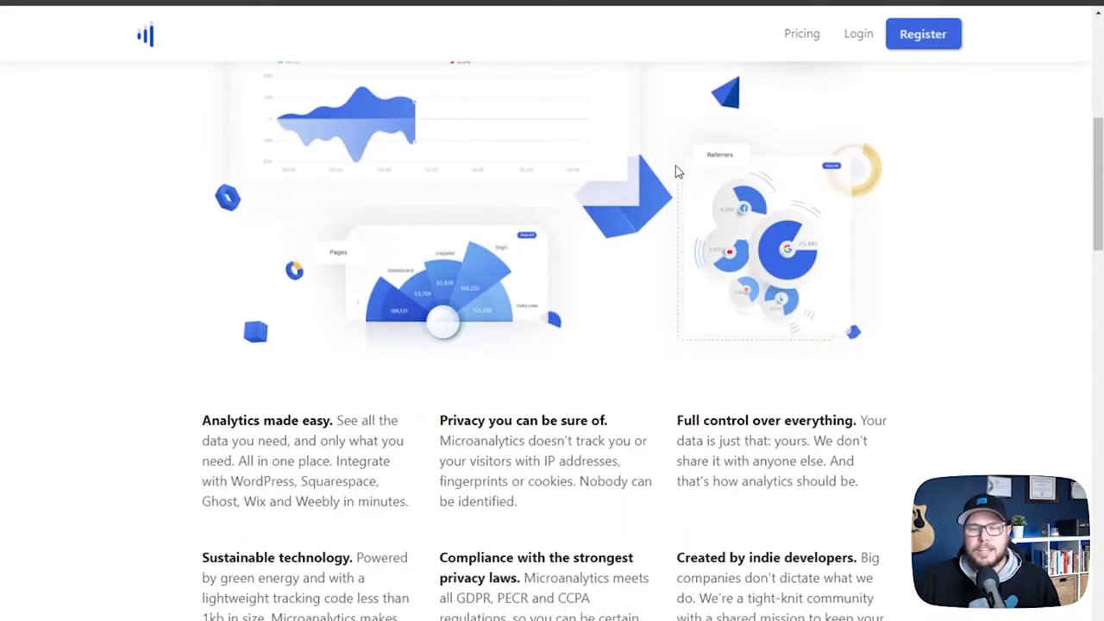
scroll(677, 172, "down", 2)
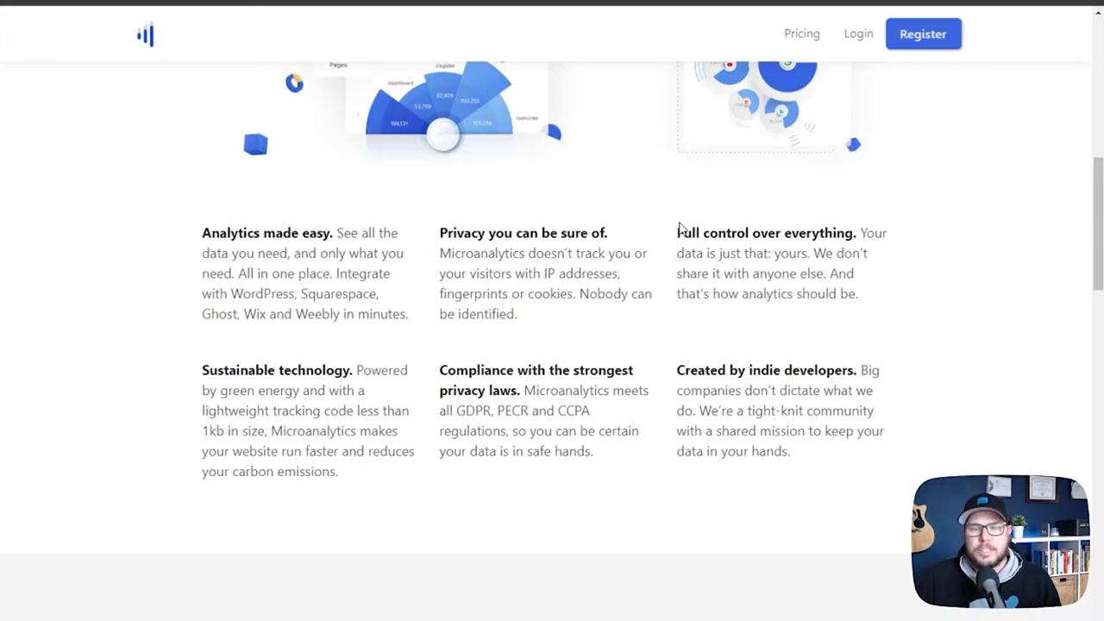
scroll(680, 226, "down", 6)
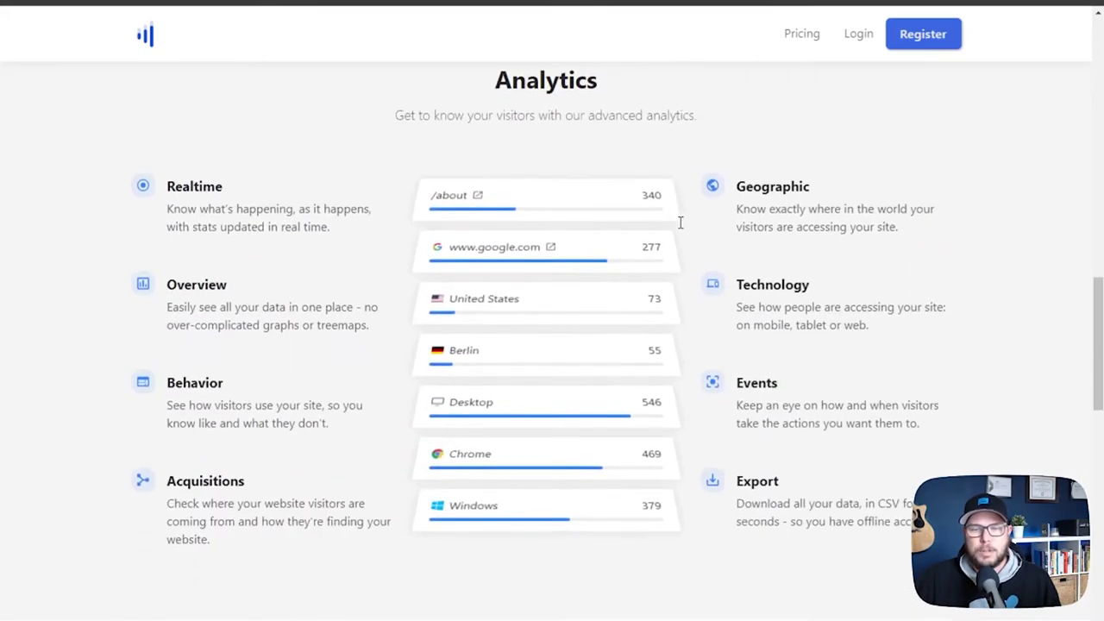
scroll(679, 222, "down", 6)
scroll(680, 222, "up", 5)
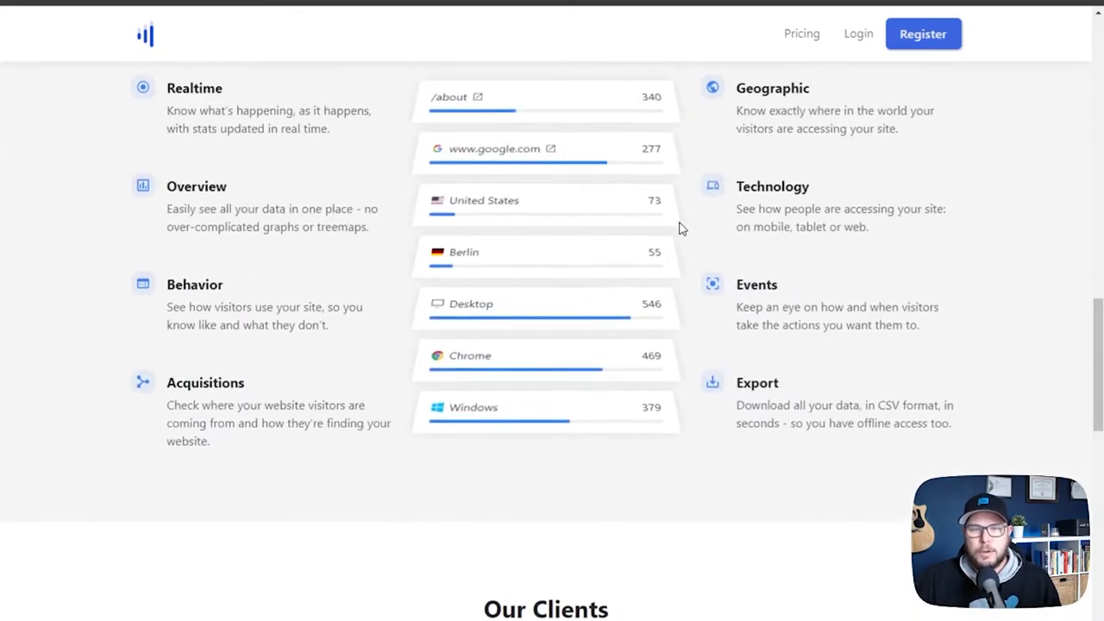
scroll(664, 224, "up", 15)
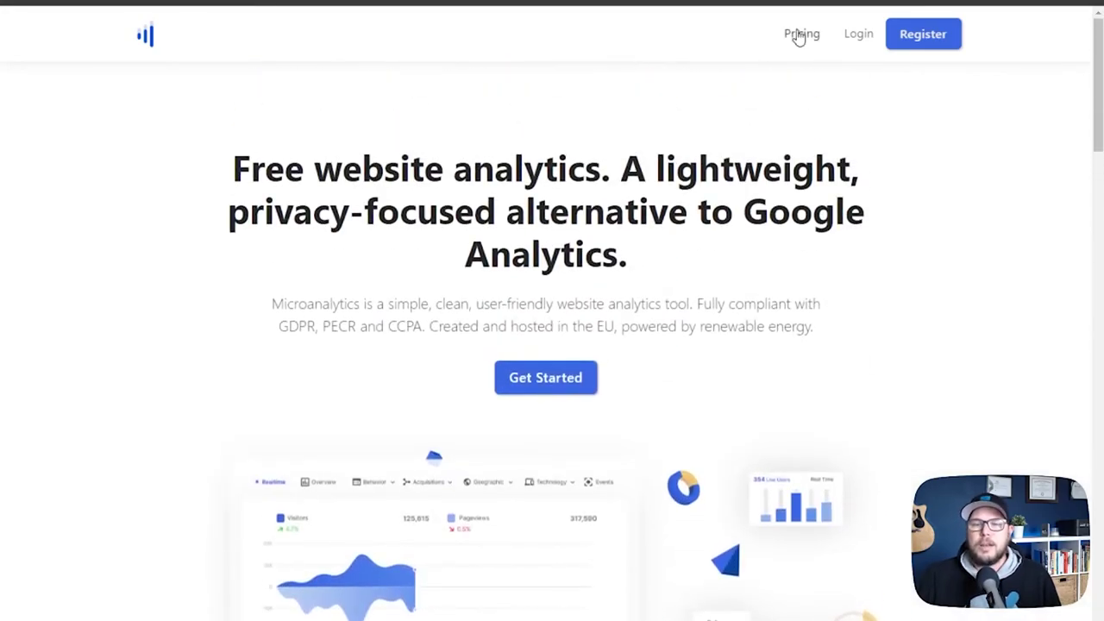
- Log in to the account by filling in the e-mail address and account password
left_click(859, 39)
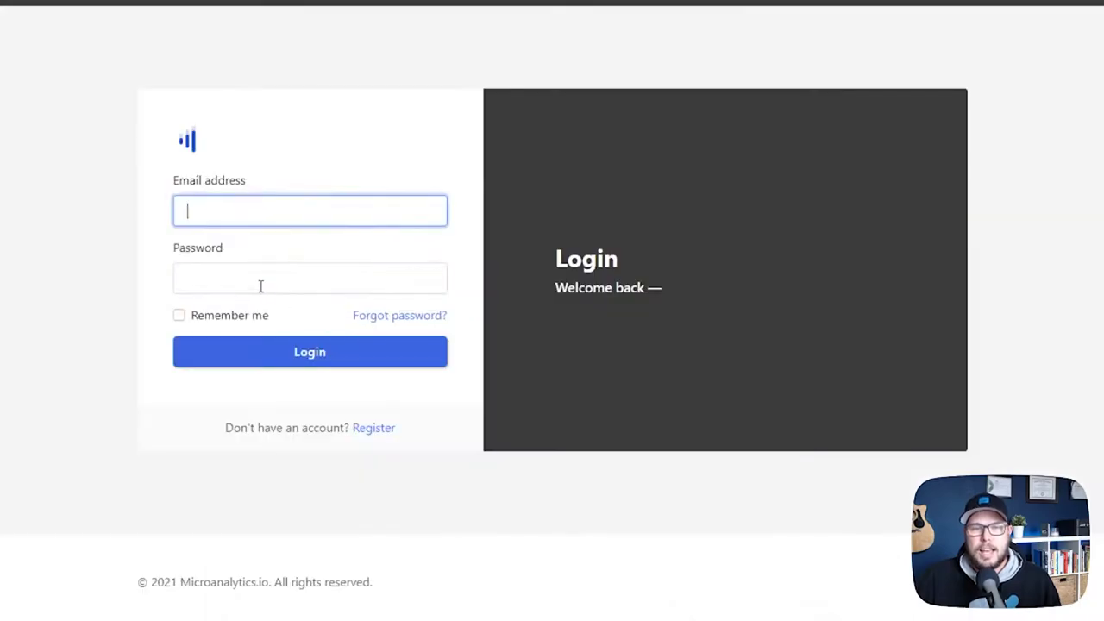
triple_click(264, 217)
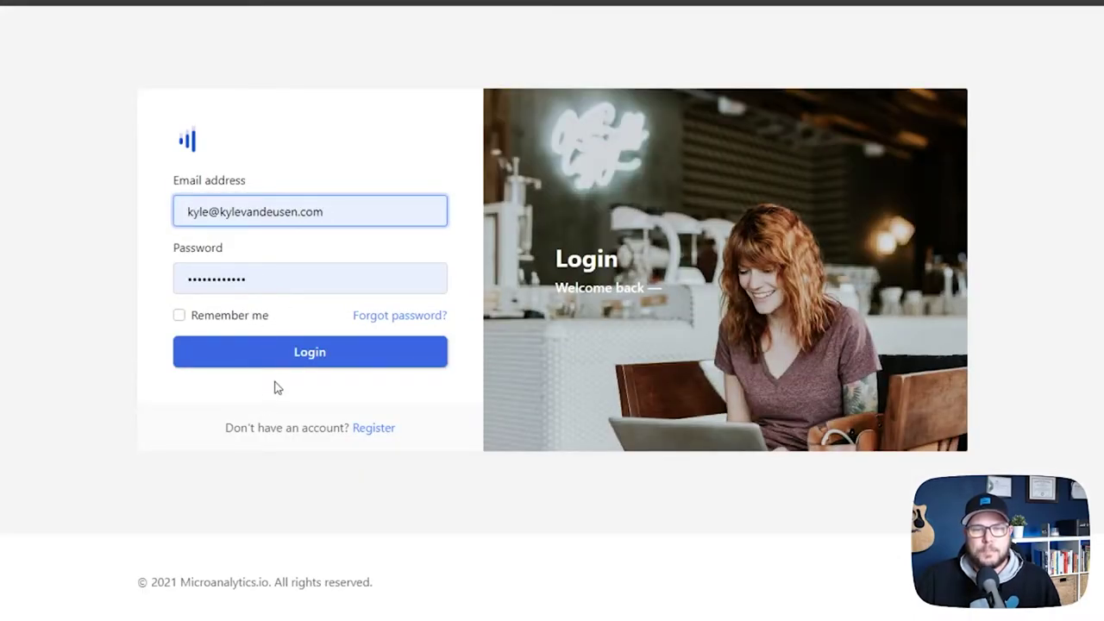
left_click(279, 364)
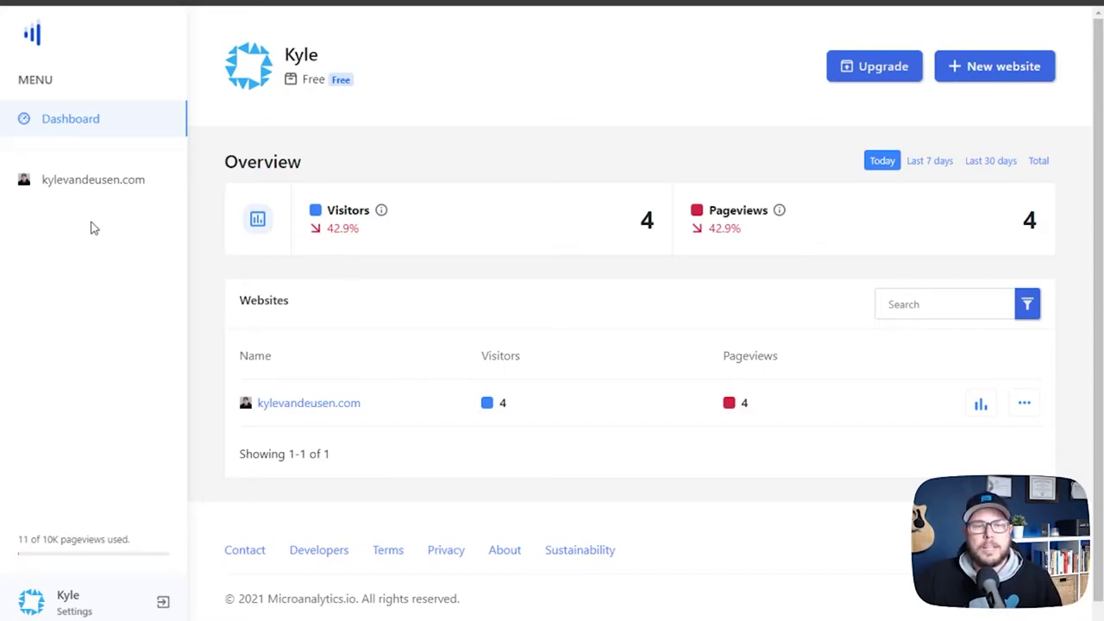
- Open the tracked website's statistics and examine its Realtime report, including the realtime activity
left_click(82, 180)
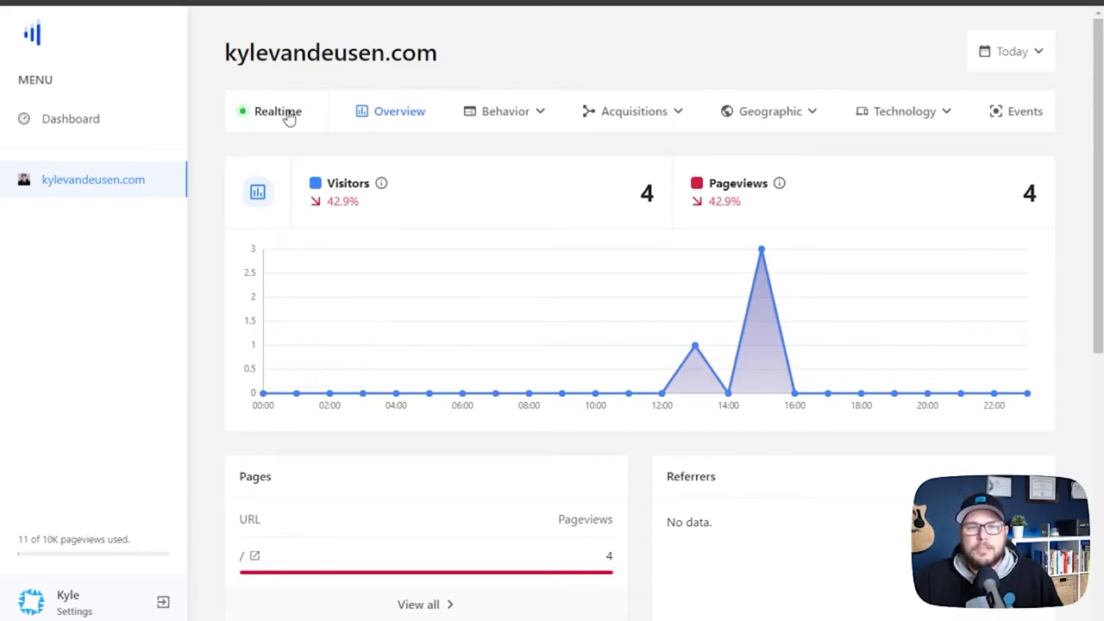
left_click(248, 128)
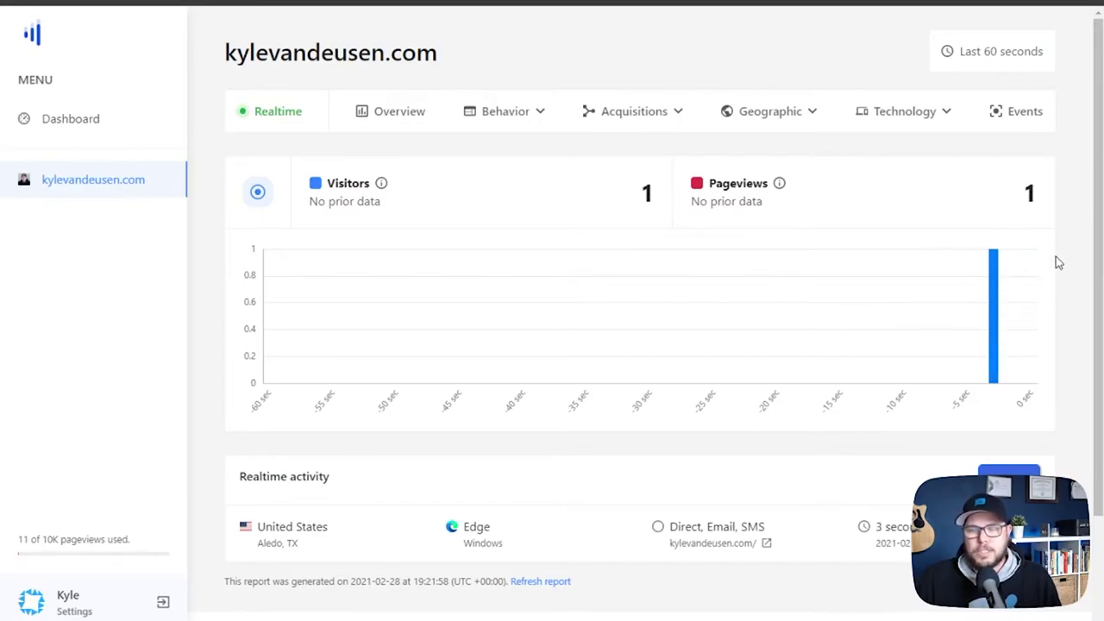
scroll(489, 487, "down", 2)
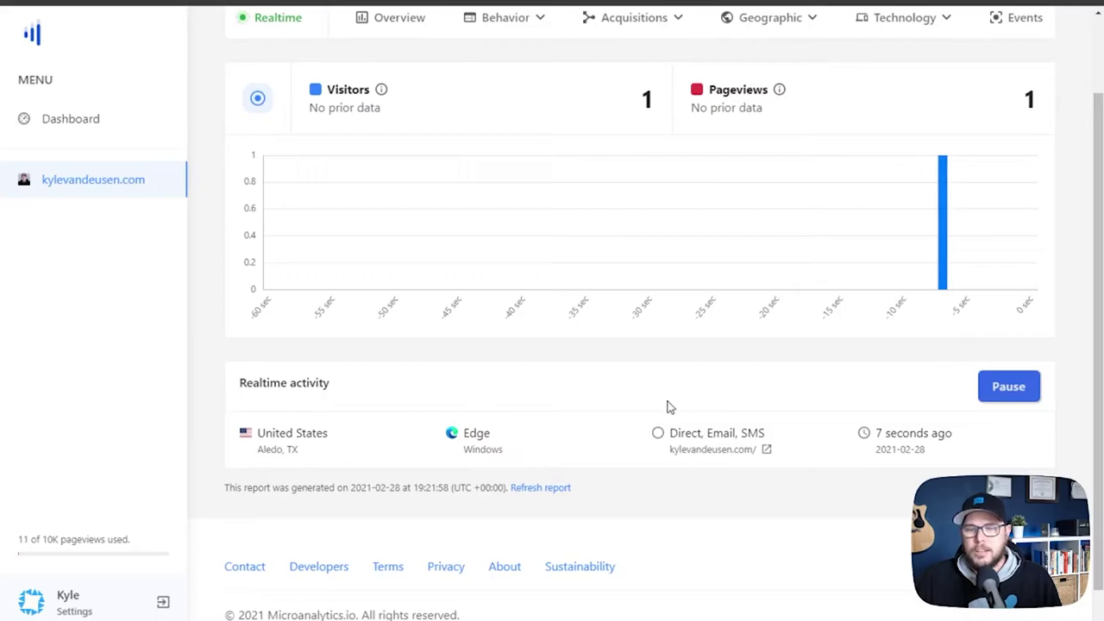
scroll(648, 322, "up", 2)
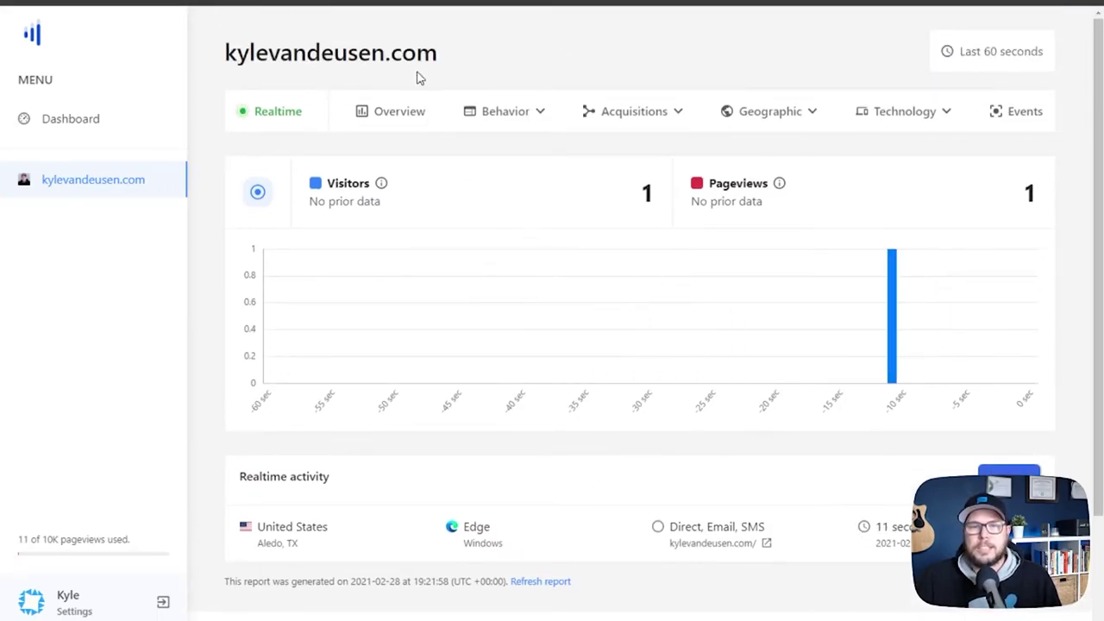
- Examine the website's Overview report, from the visitor chart through pages, referrers, countries, browsers, operating systems and events
left_click(414, 120)
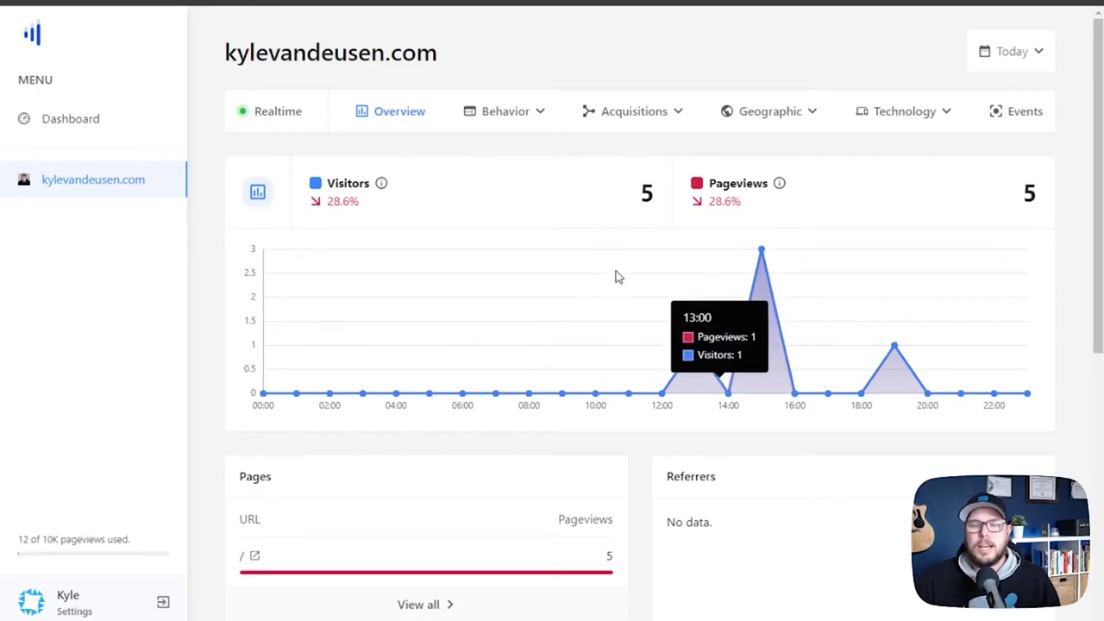
scroll(278, 460, "down", 1)
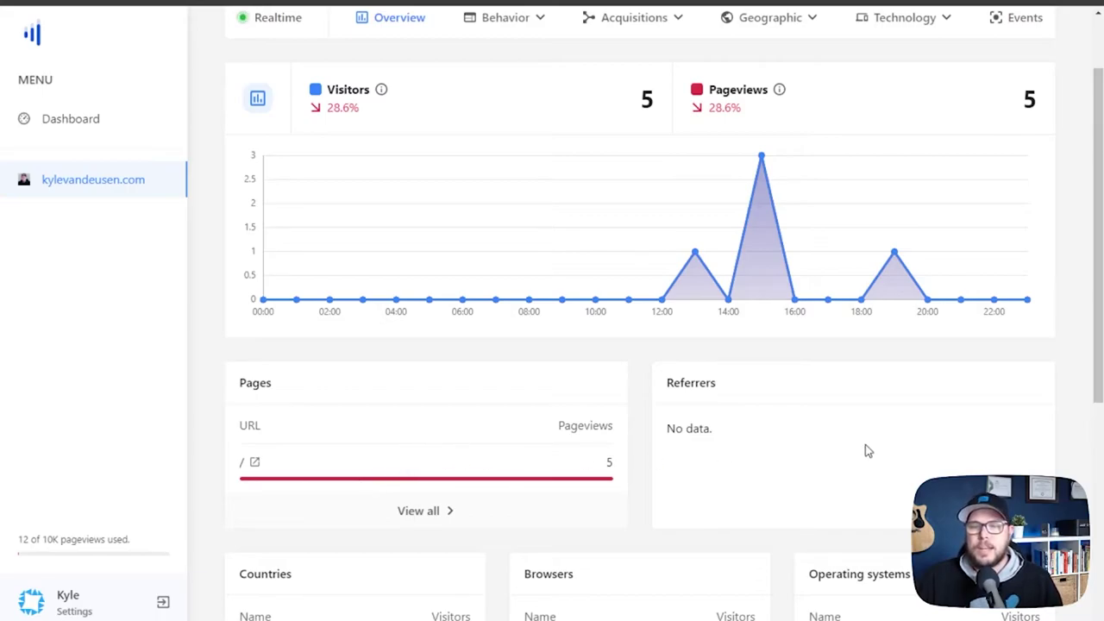
scroll(773, 428, "down", 2)
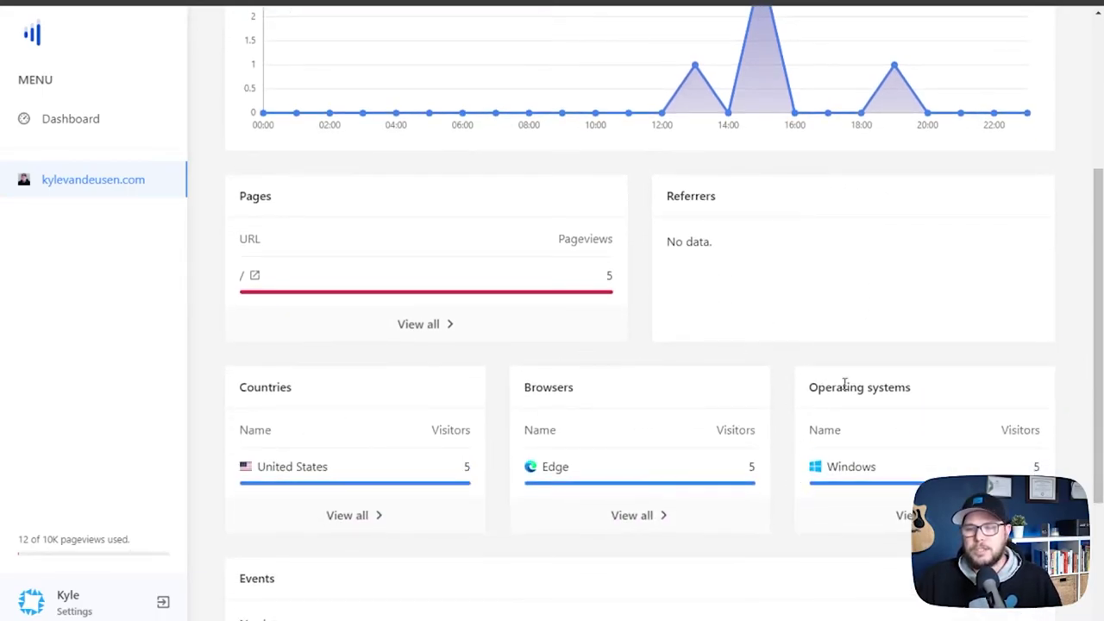
scroll(857, 387, "down", 2)
scroll(690, 371, "up", 3)
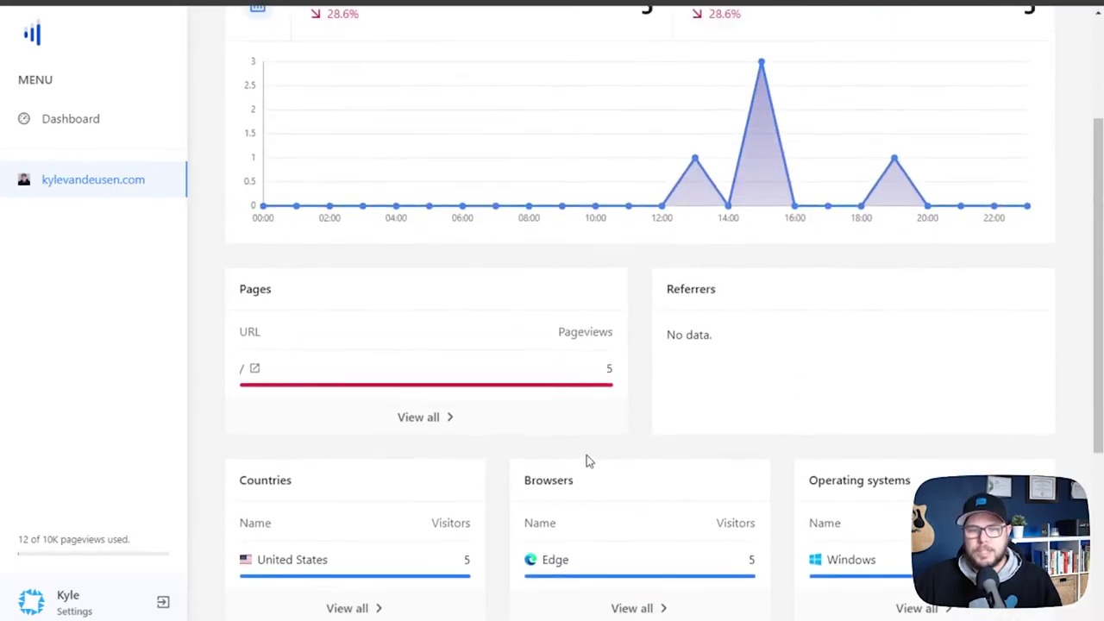
scroll(431, 405, "down", 3)
scroll(569, 495, "up", 5)
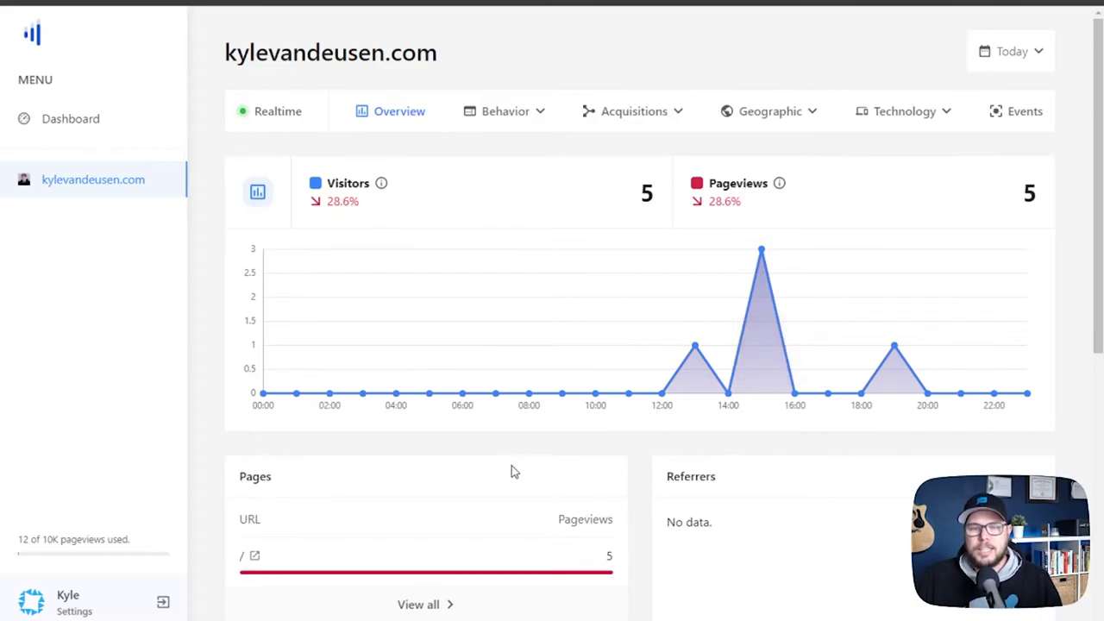
- View the Pages report under Behavior and review the available Acquisitions and Geographic reports
left_click(500, 113)
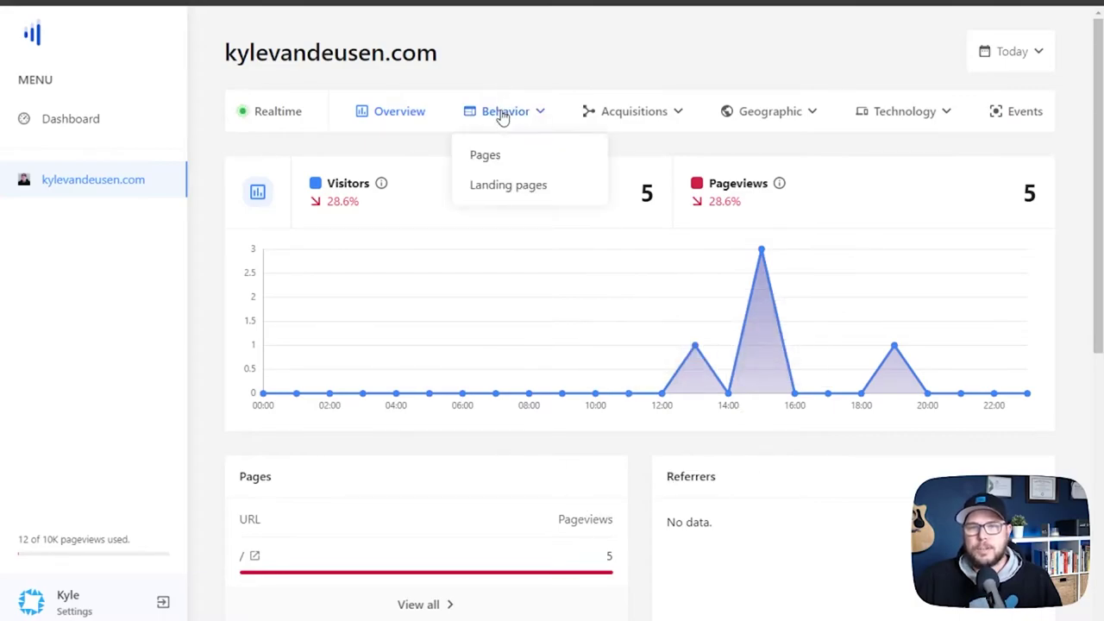
left_click(502, 166)
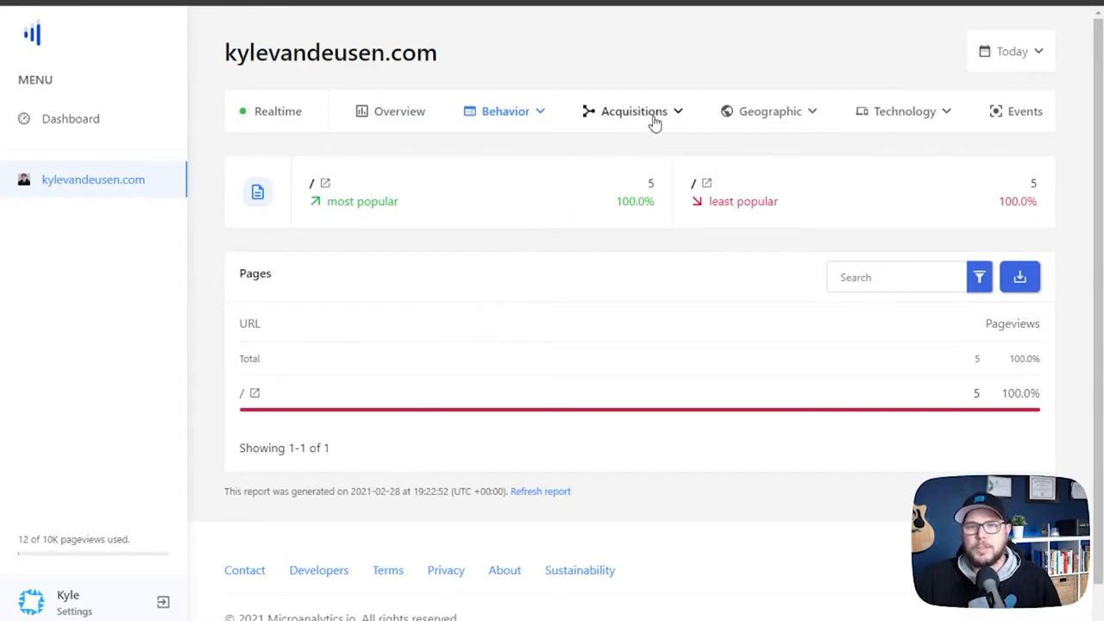
left_click(594, 122)
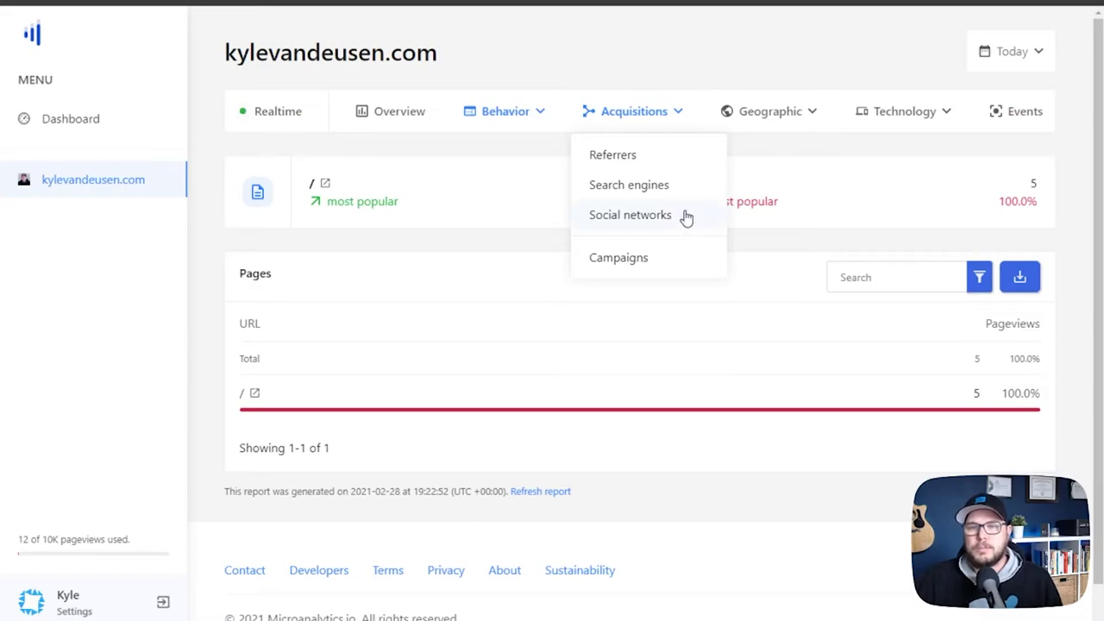
left_click(798, 119)
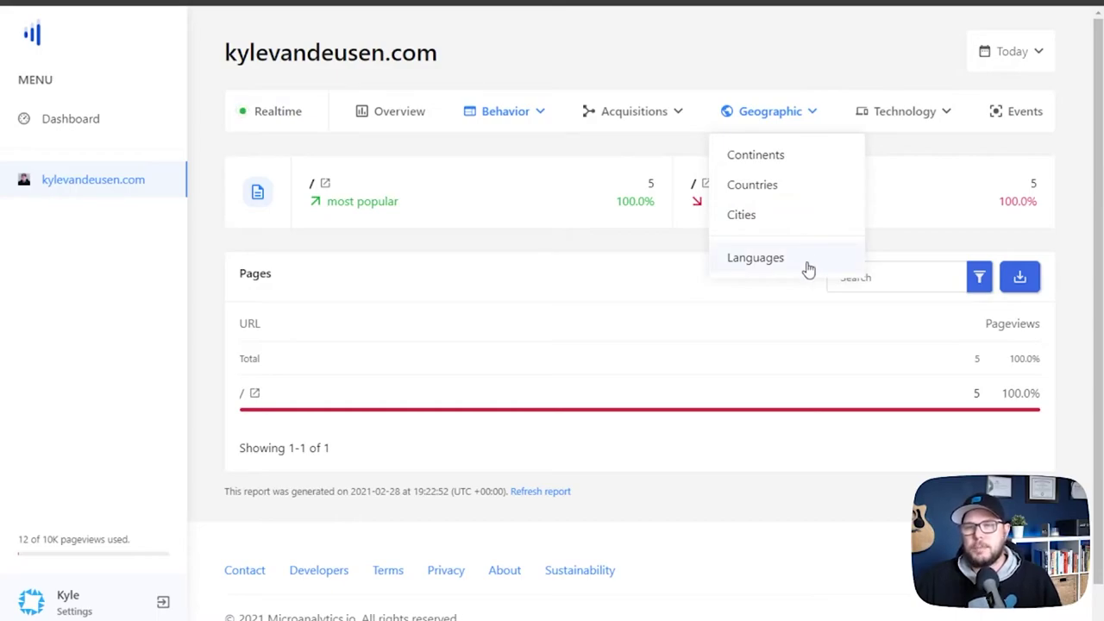
- Open the Screen resolutions report under Technology and inspect the listed visitor screen size
left_click(903, 107)
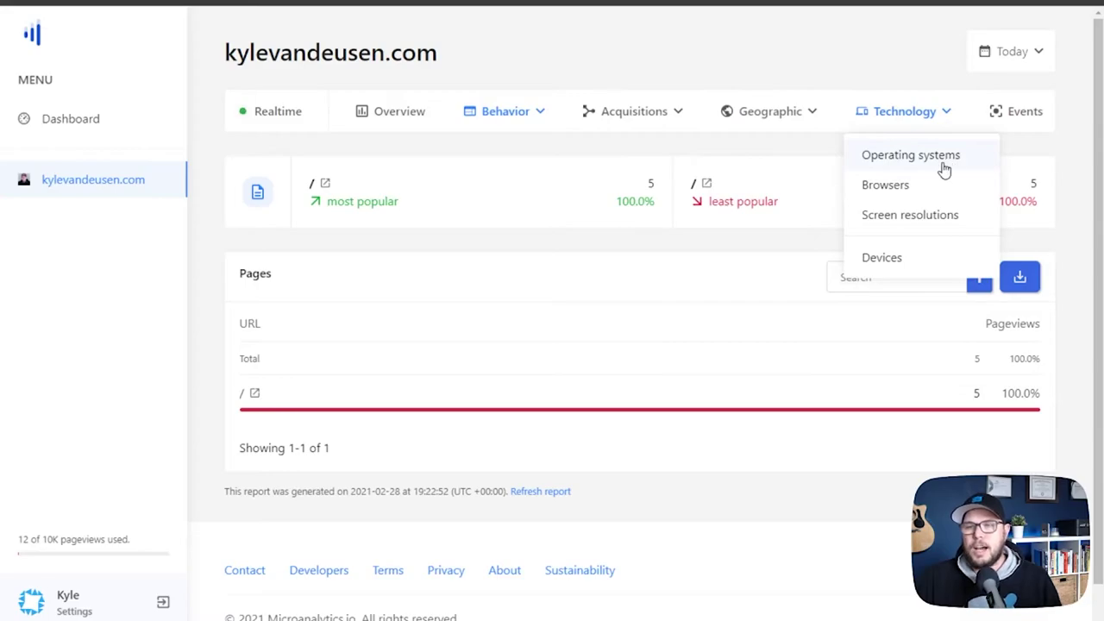
left_click(923, 222)
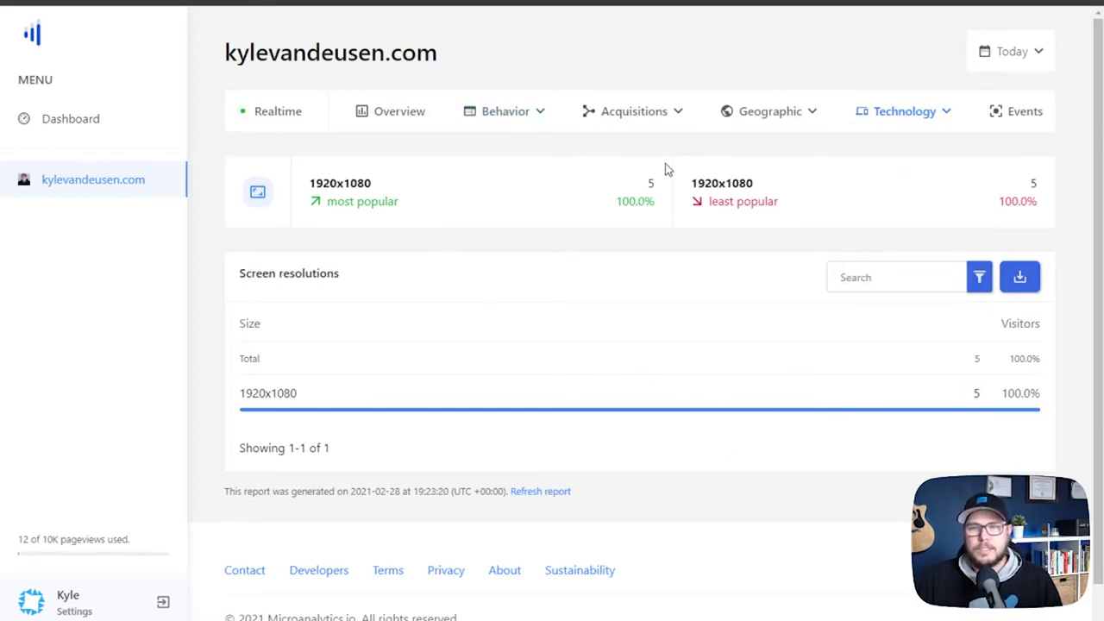
left_click_drag(331, 394, 244, 393)
left_click(243, 392)
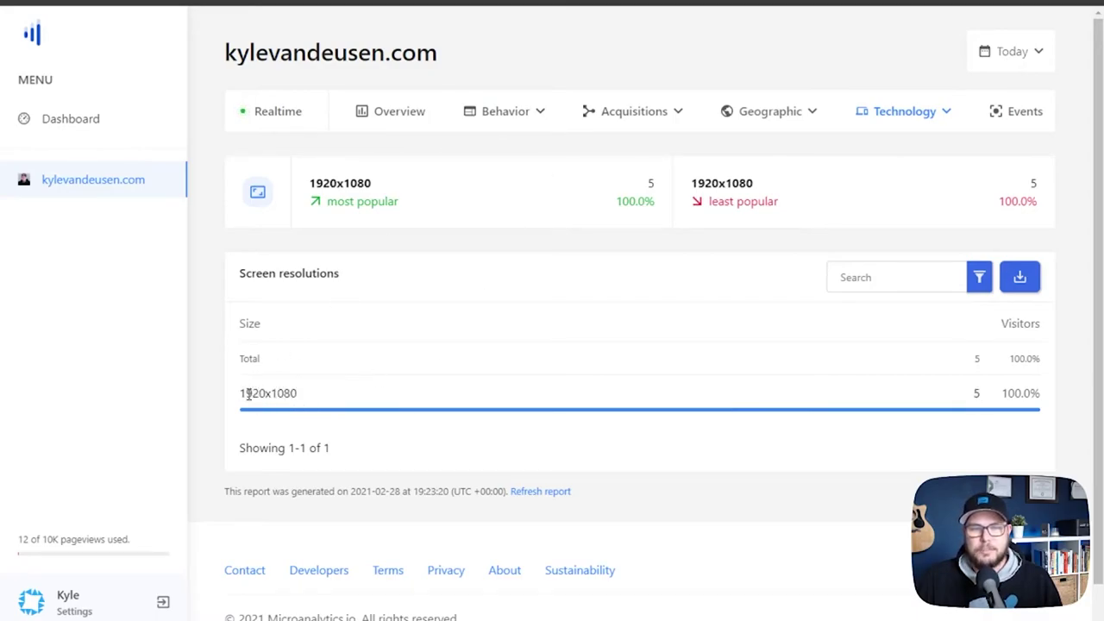
left_click_drag(242, 395, 306, 397)
left_click(308, 398)
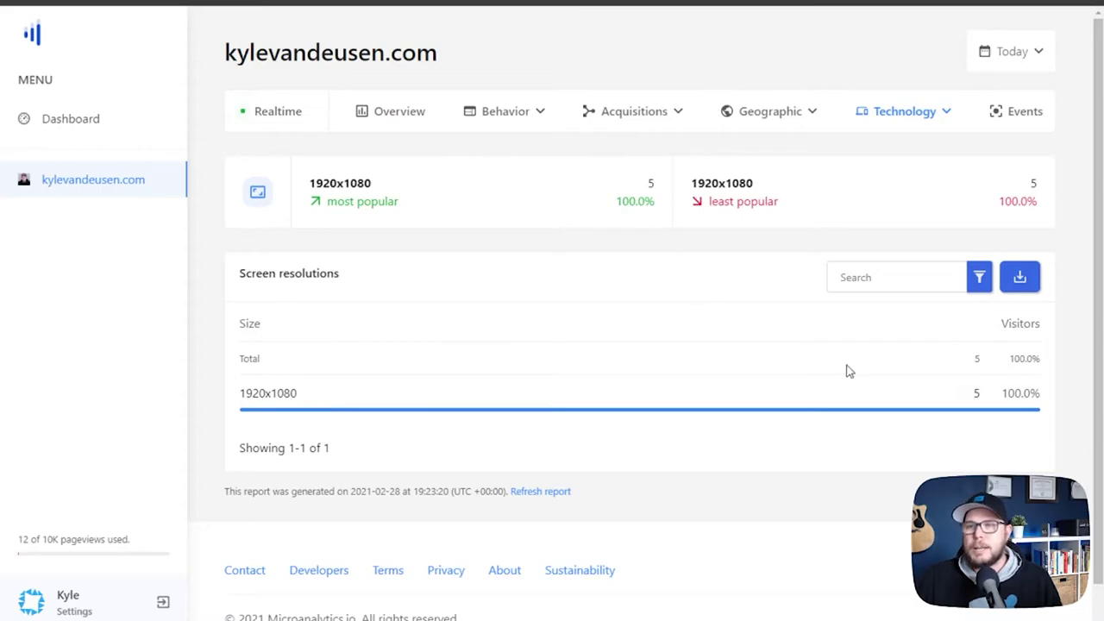
- Set the report's date range to Last 30 days and review the other available date ranges
left_click(1026, 62)
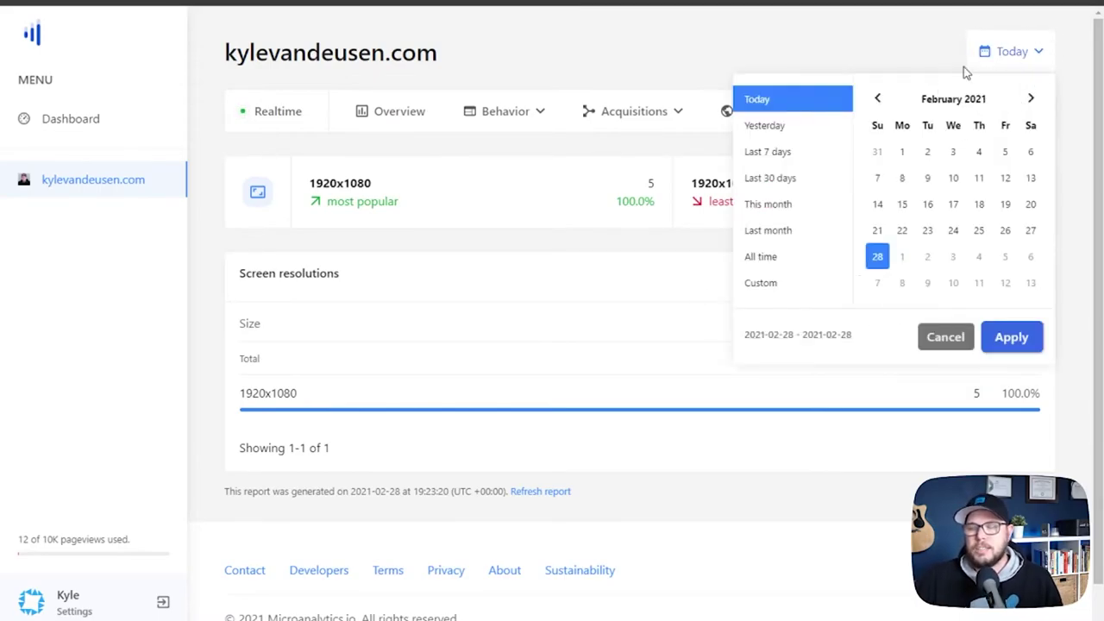
left_click(806, 179)
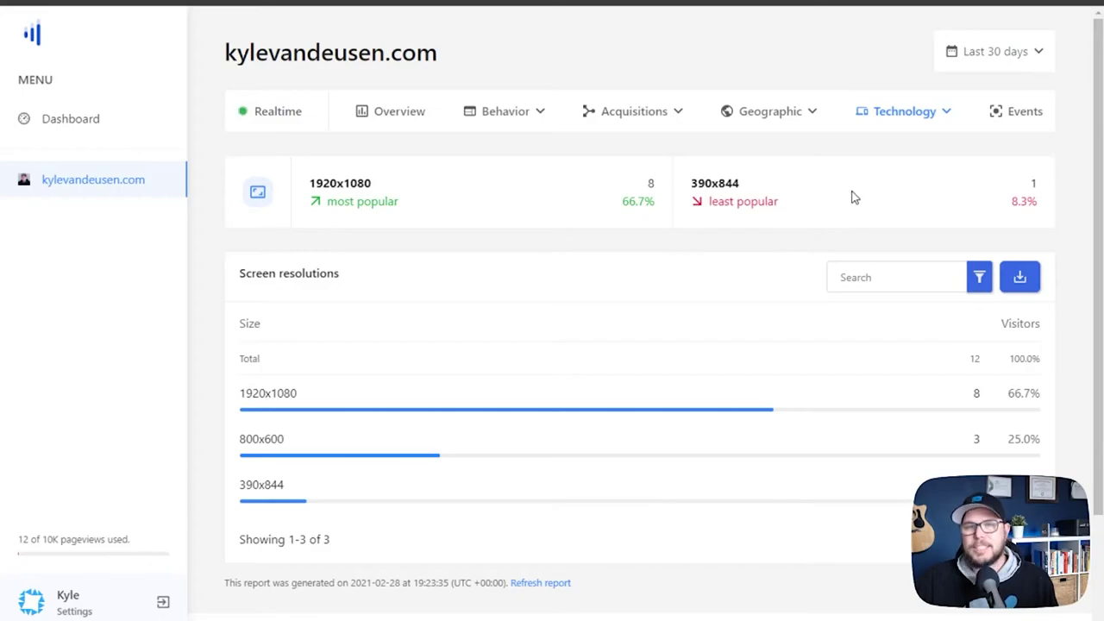
left_click(998, 51)
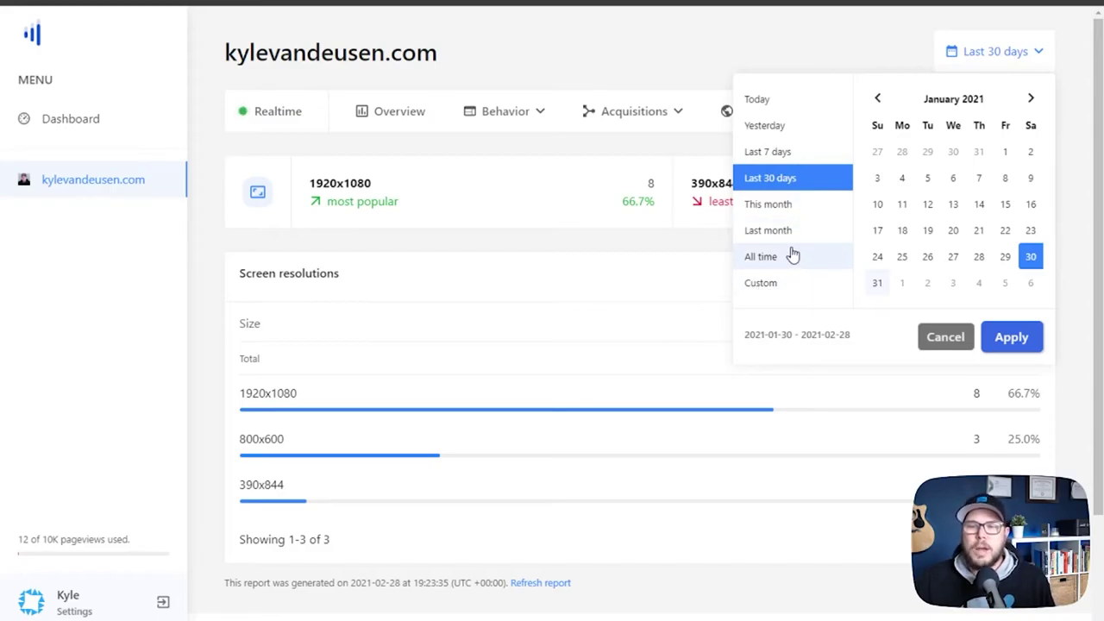
left_click(426, 127)
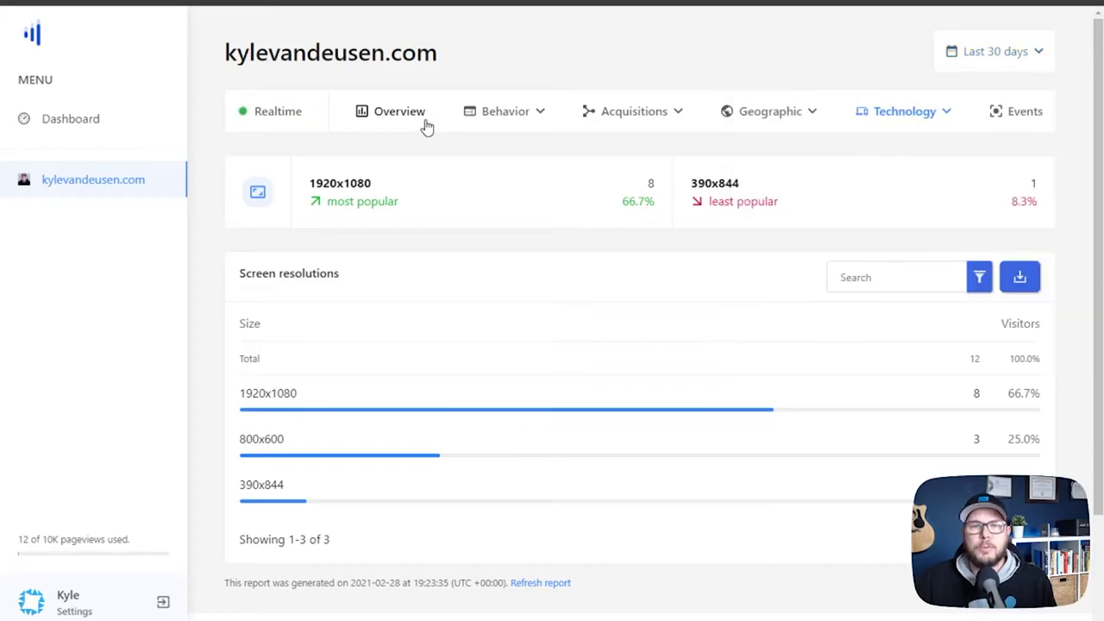
- View the website's Overview report for the last 30 days and return to the account dashboard
left_click(395, 118)
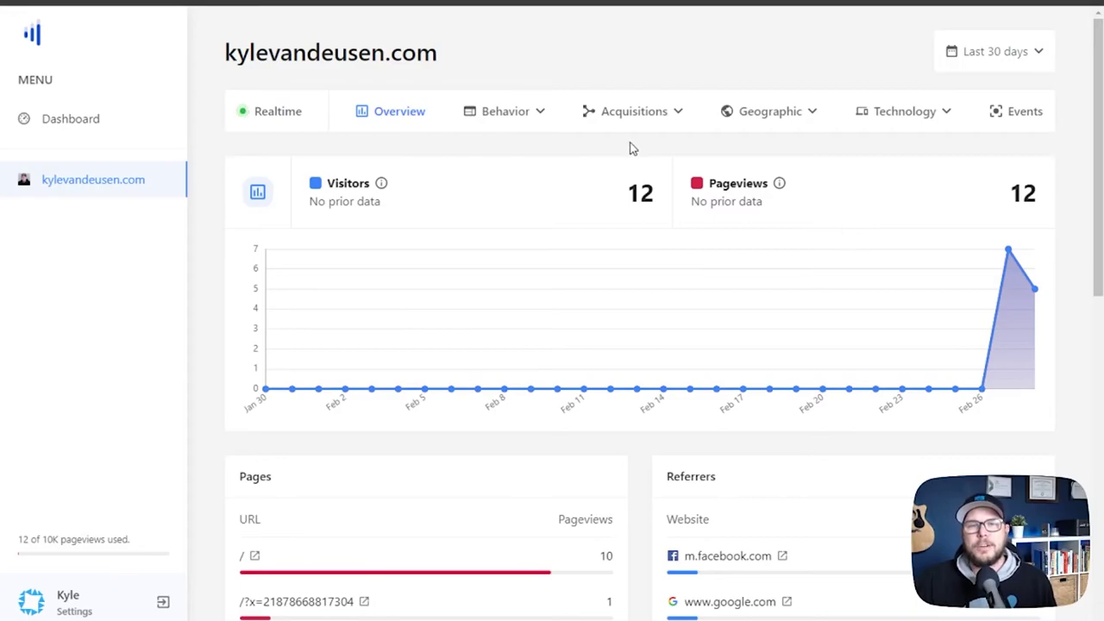
left_click(86, 120)
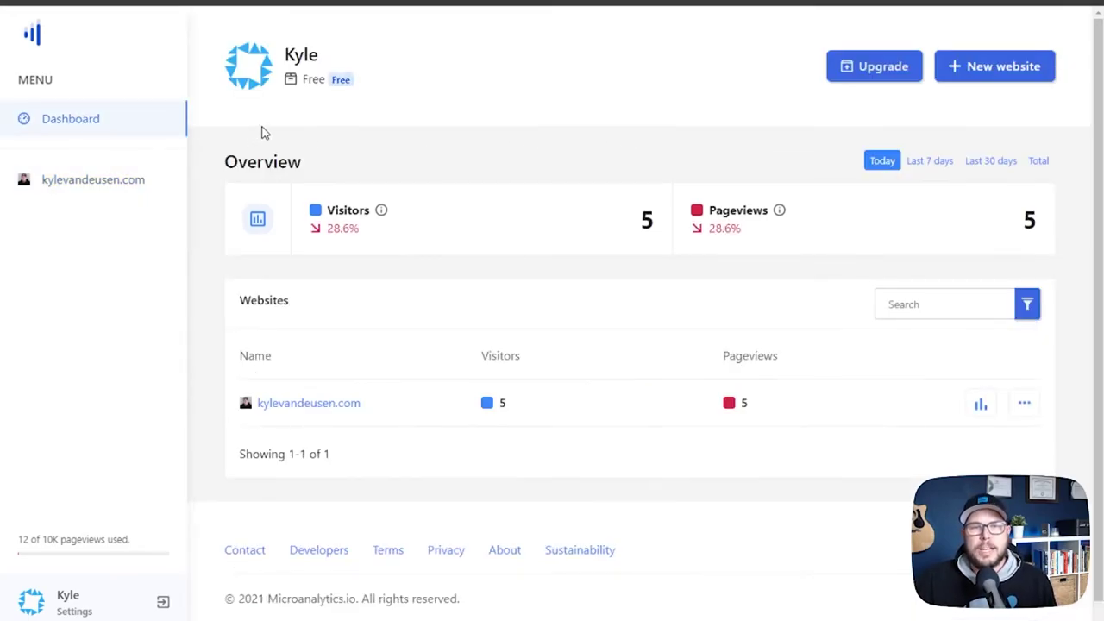
- Review the new website form's privacy, notification and exclusion options, and return to the tracked website's Overview report
left_click(1007, 70)
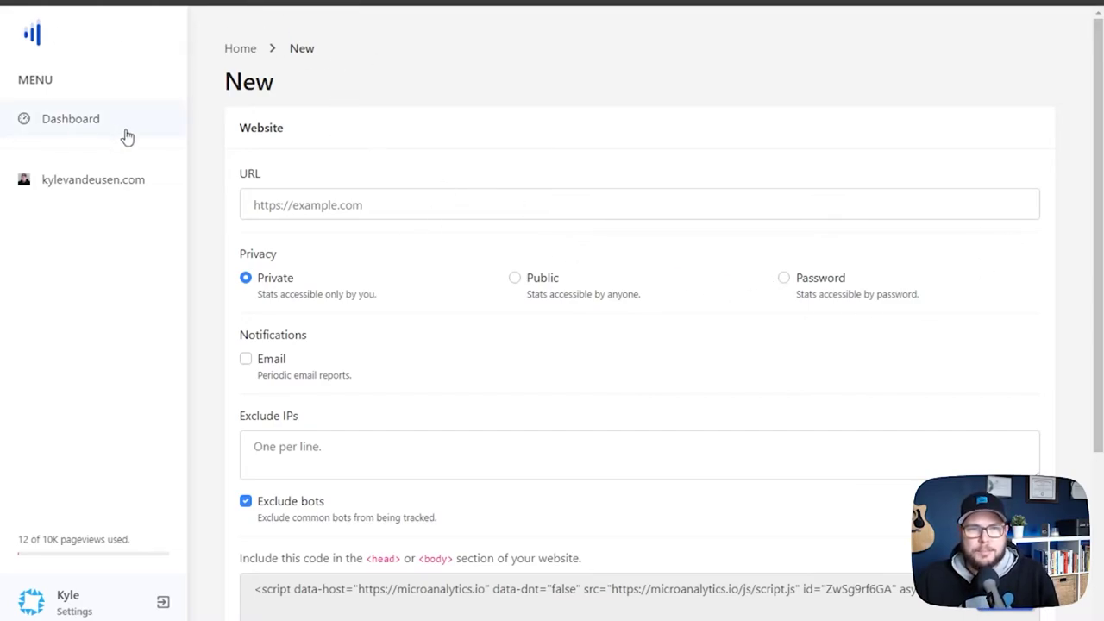
left_click(145, 179)
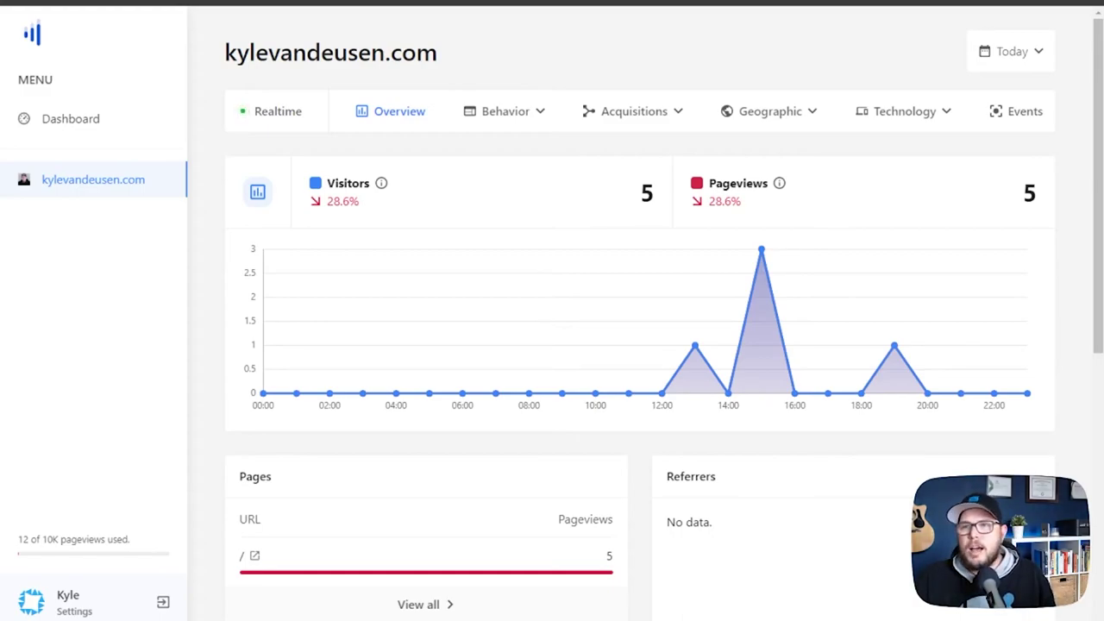
- Log out of the account and go directly to the tracked website's stats page on microanalytics.io
left_click(162, 600)
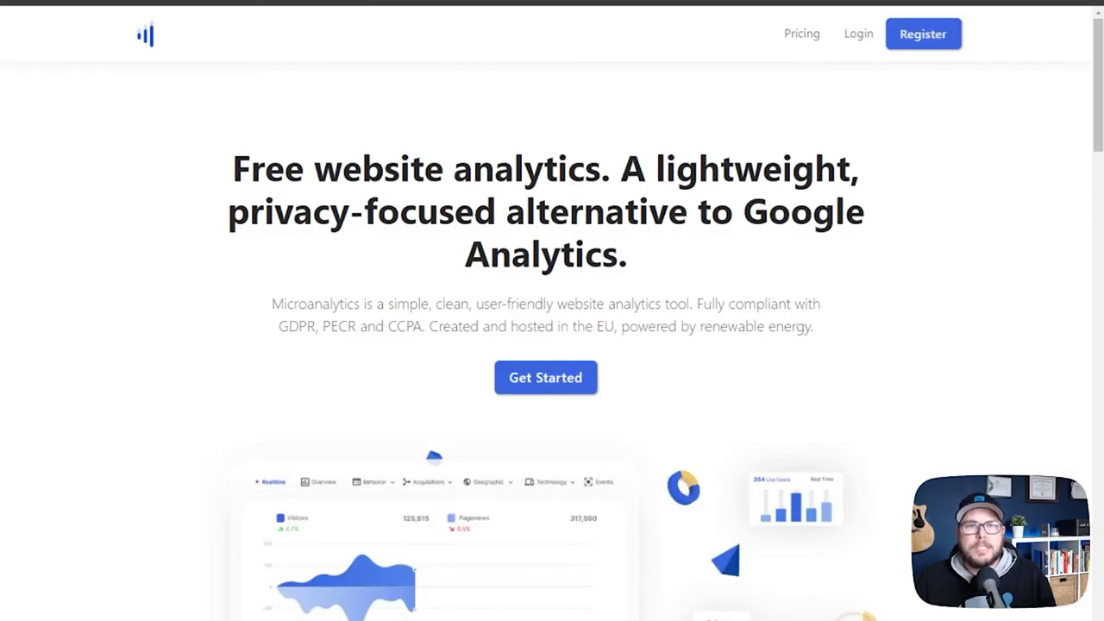
type("https://microanalytics.io/kylevandeusen.com")
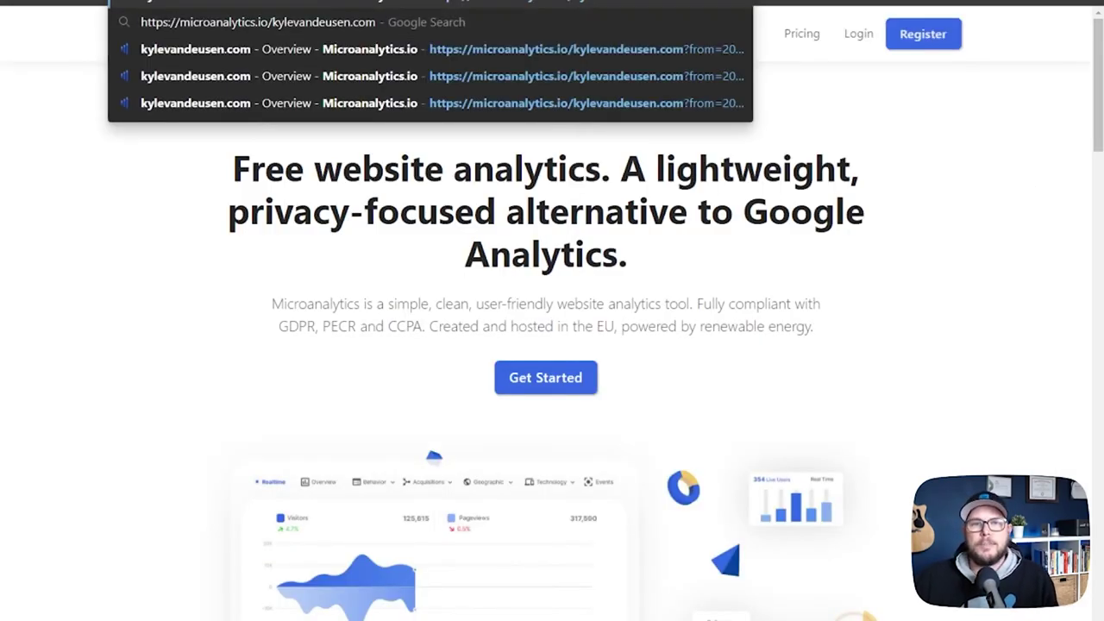
key("Return")
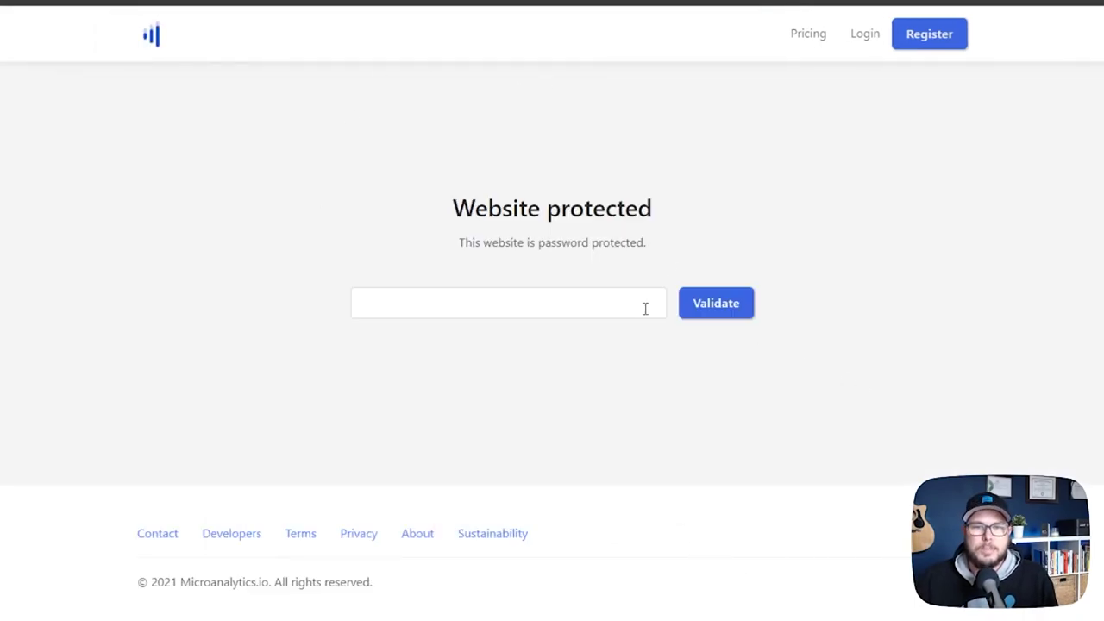
- Unlock the protected stats page with the website's password and review its Overview report from the chart to the Events section
left_click(595, 303)
type("•••••••••••")
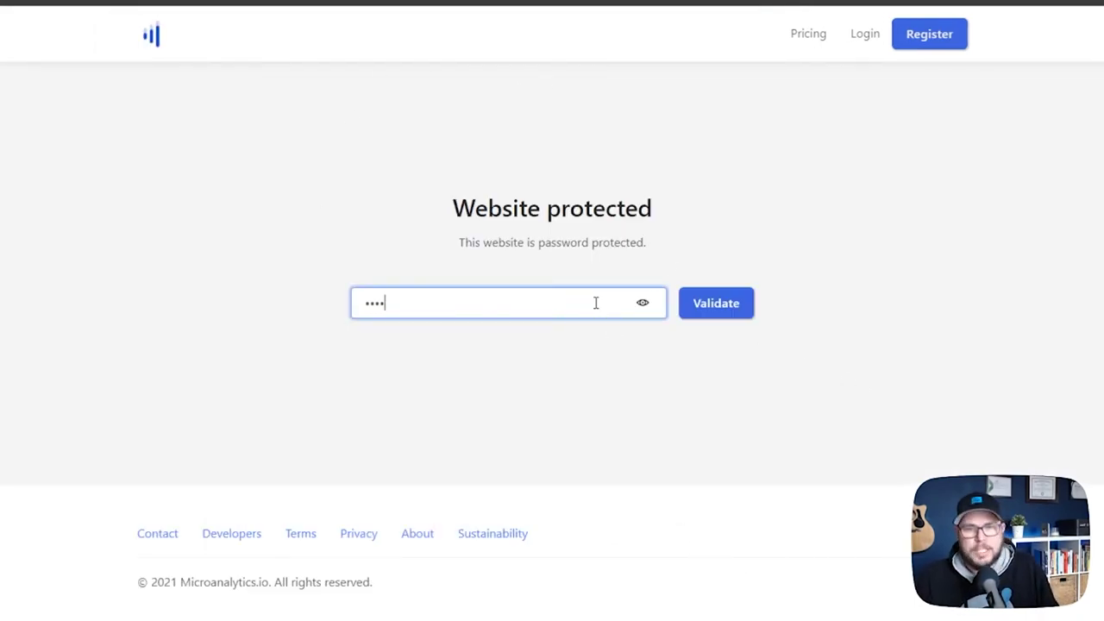
left_click(747, 311)
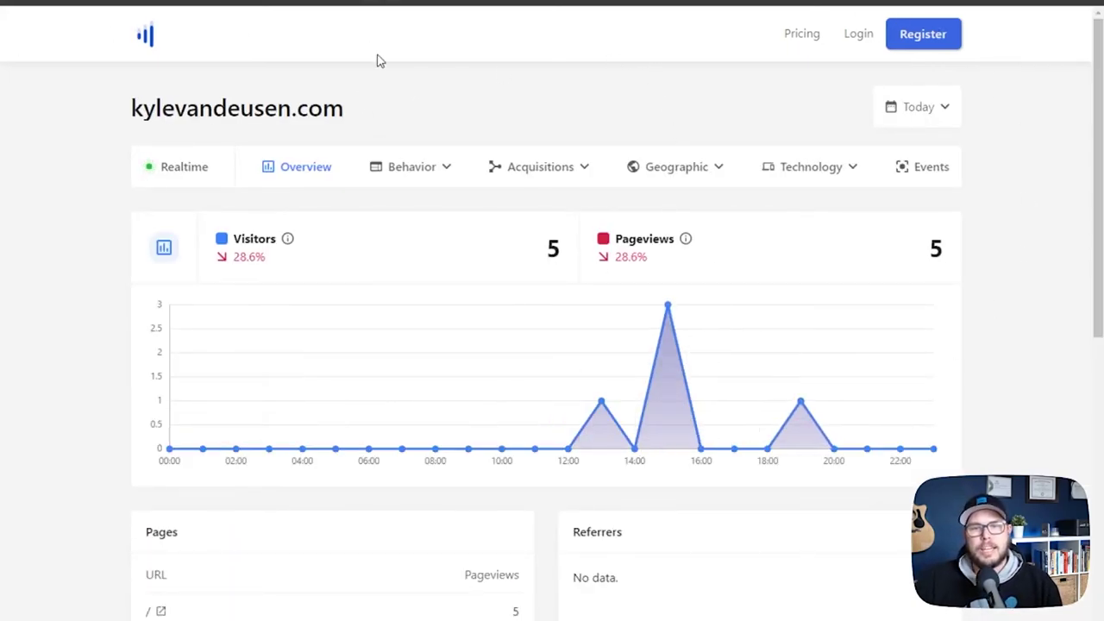
scroll(393, 182, "down", 6)
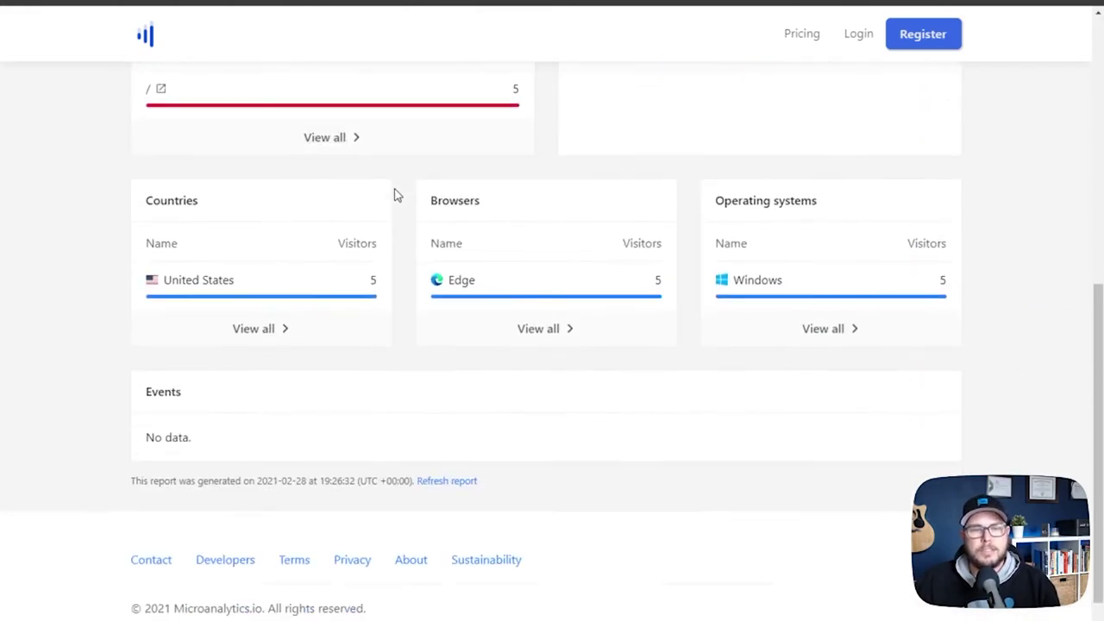
scroll(398, 194, "up", 6)
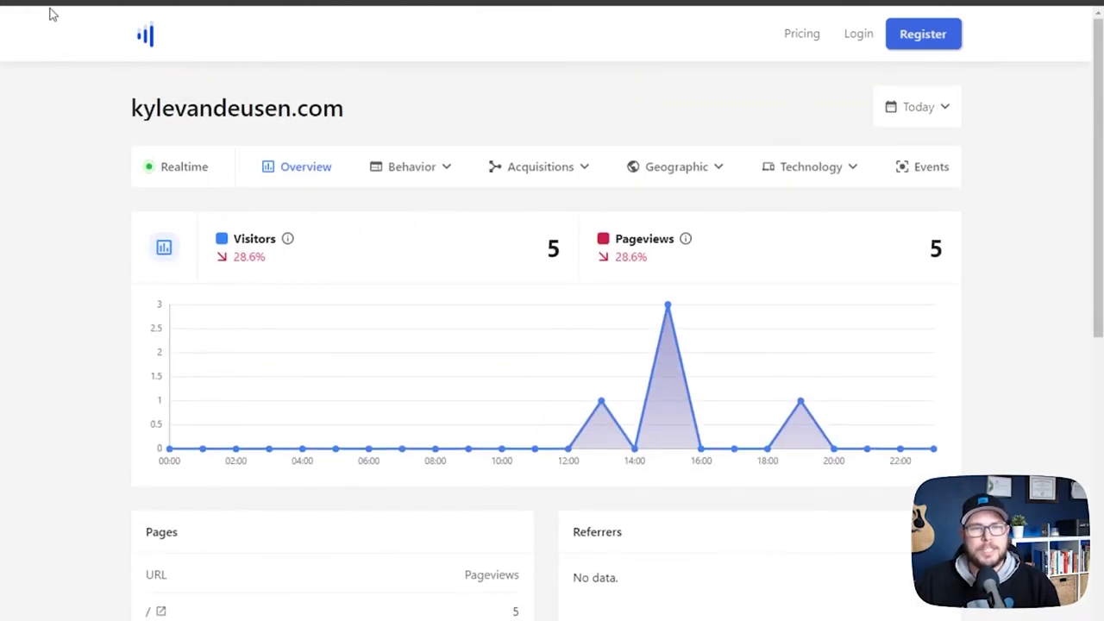